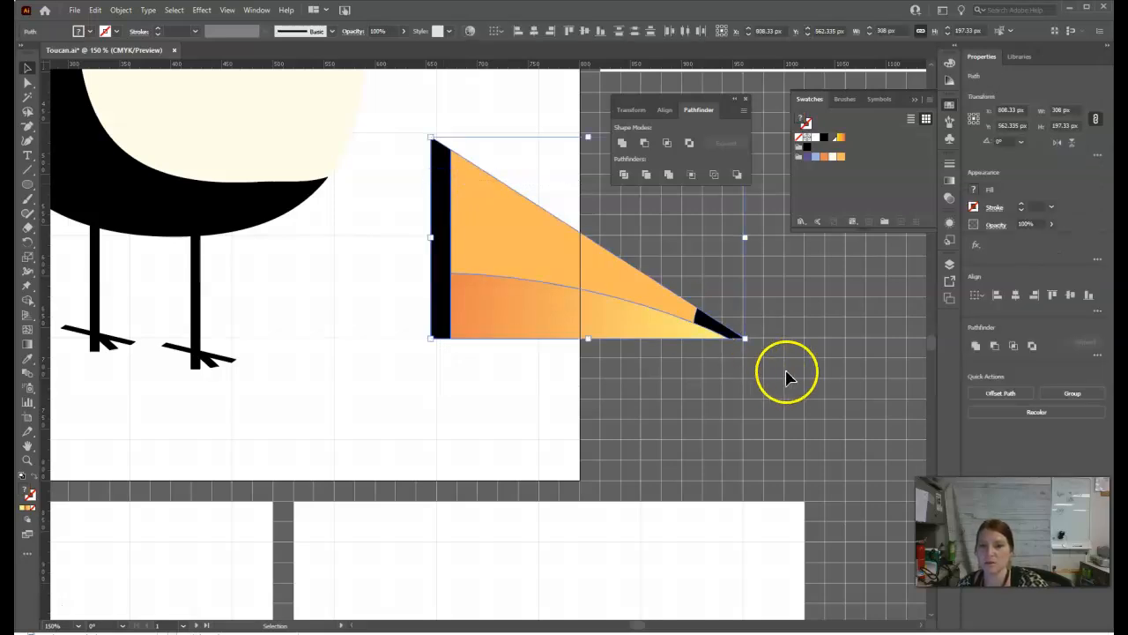
# Step: Group the selected beak pieces and move the group to about X 747 px, Y 614 px below the toucan's body
pyautogui.click(1077, 395)
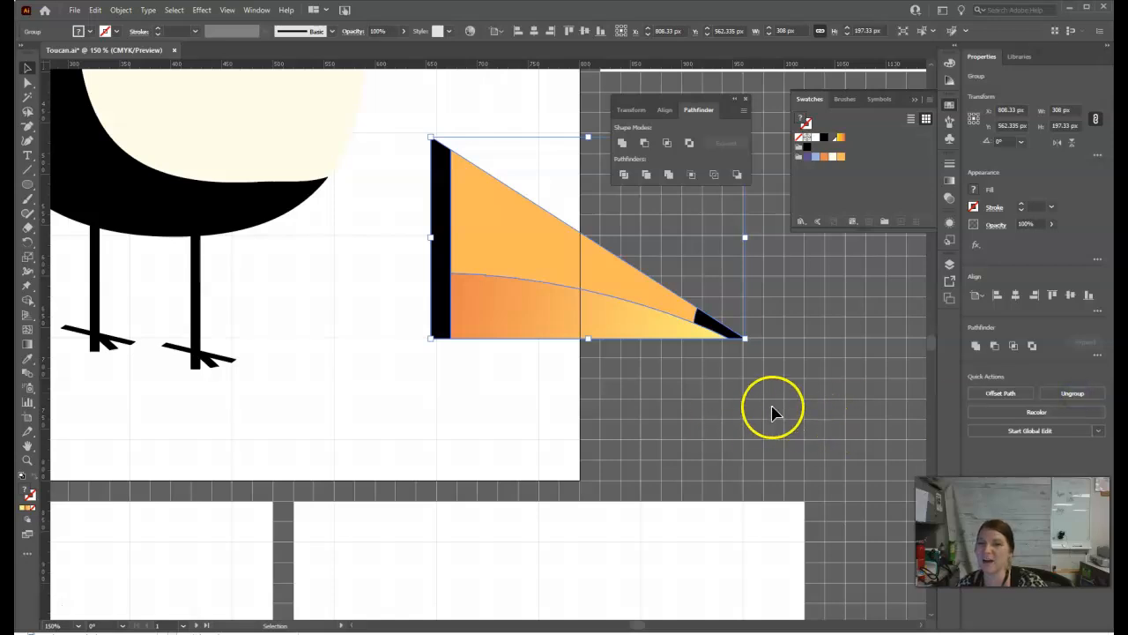
pyautogui.moveTo(631, 318); pyautogui.dragTo(609, 364)
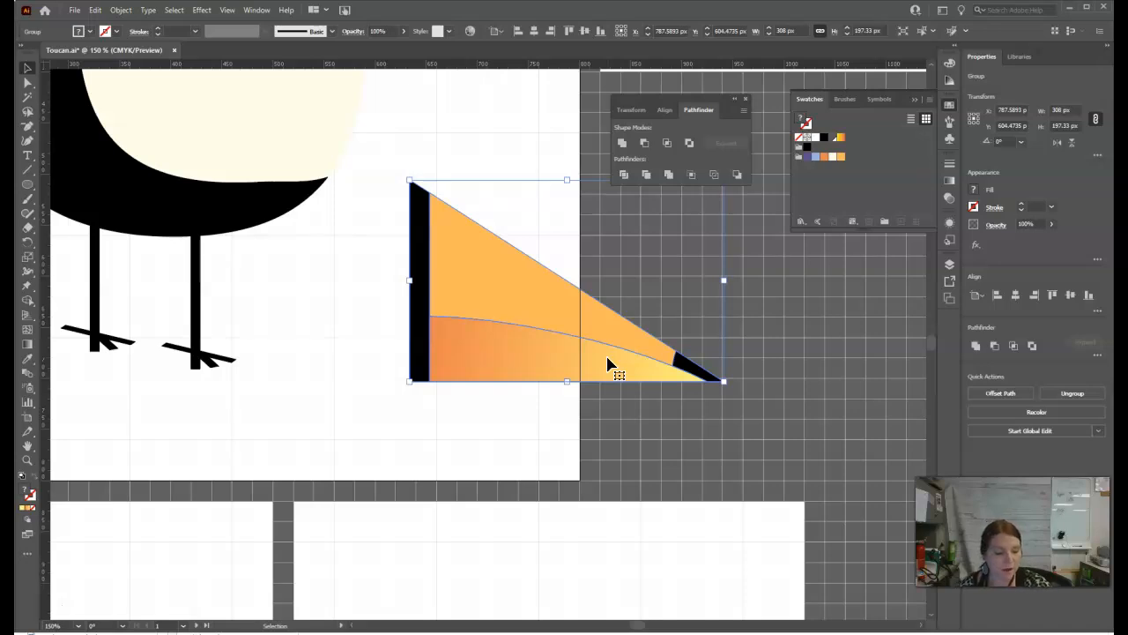
pyautogui.click(624, 371)
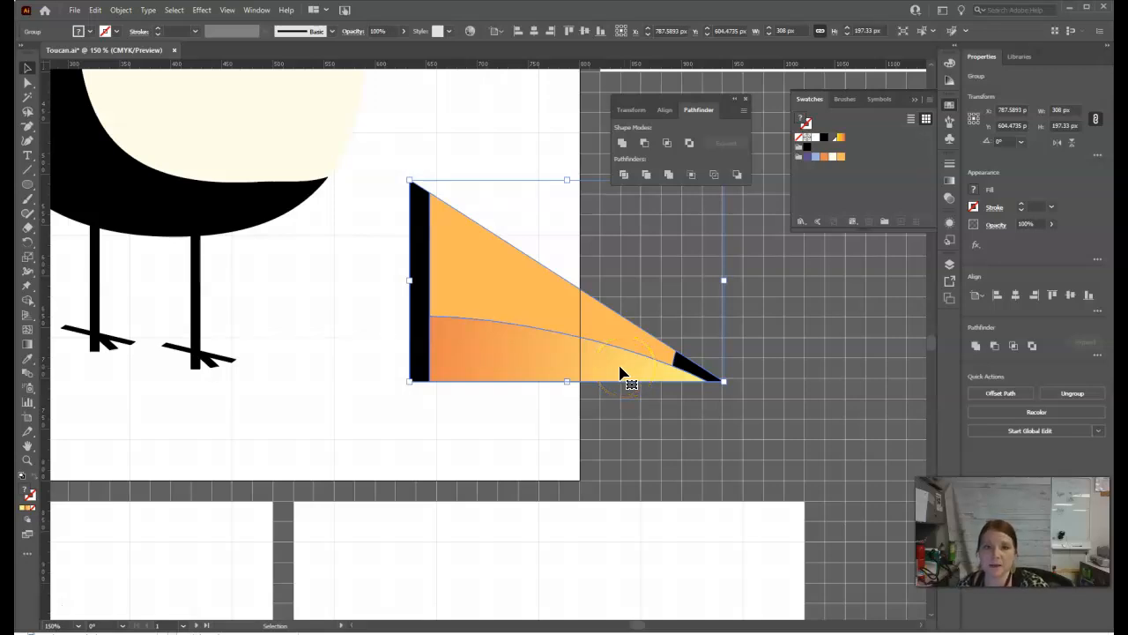
pyautogui.moveTo(620, 372); pyautogui.dragTo(580, 382)
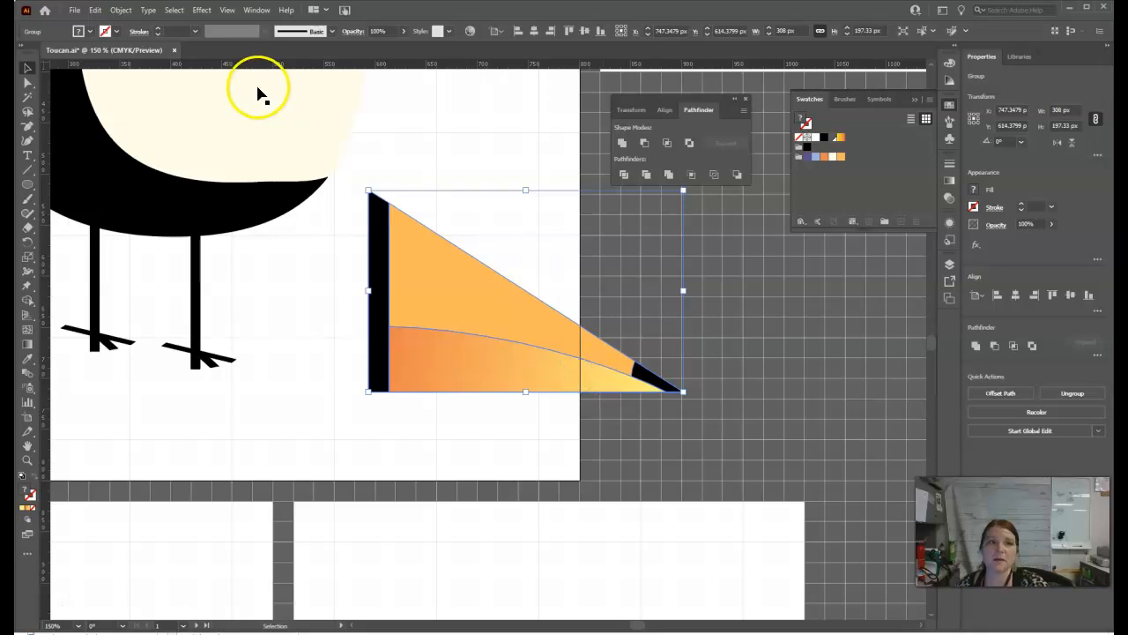
# Step: Show the Appearance settings and reselect the beak group so its group-level appearance can be edited
pyautogui.click(256, 17)
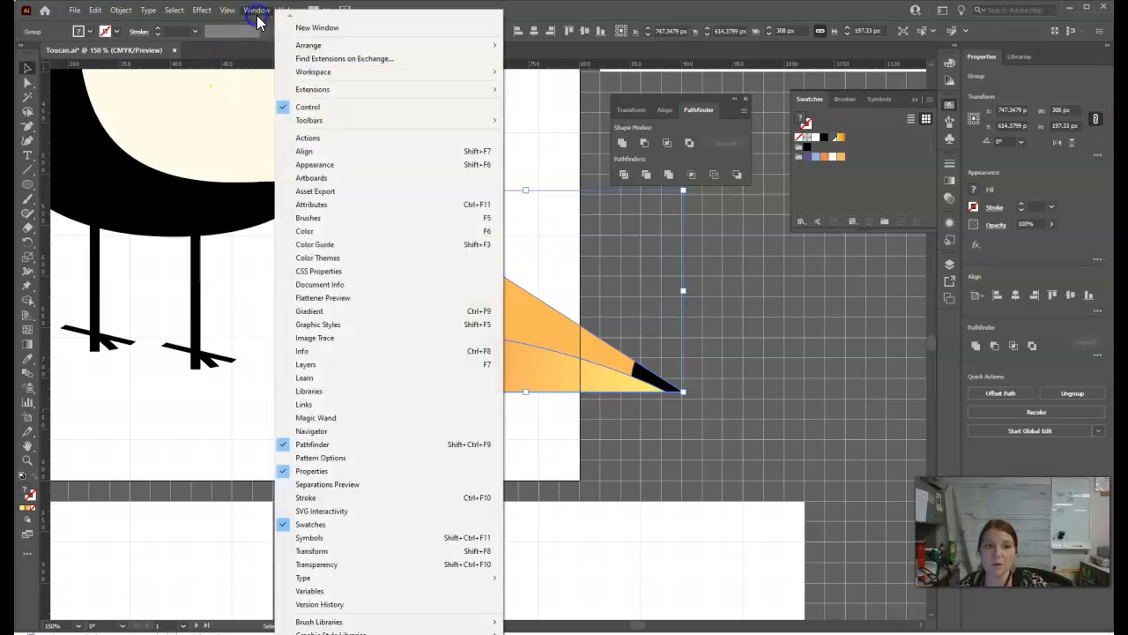
pyautogui.click(324, 162)
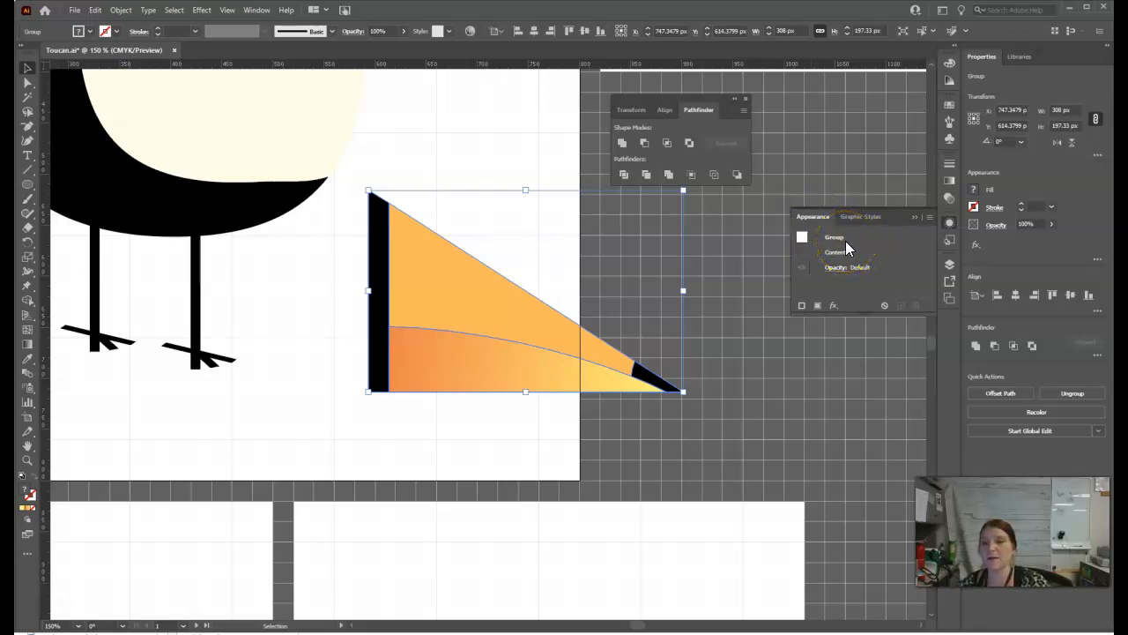
pyautogui.click(731, 320)
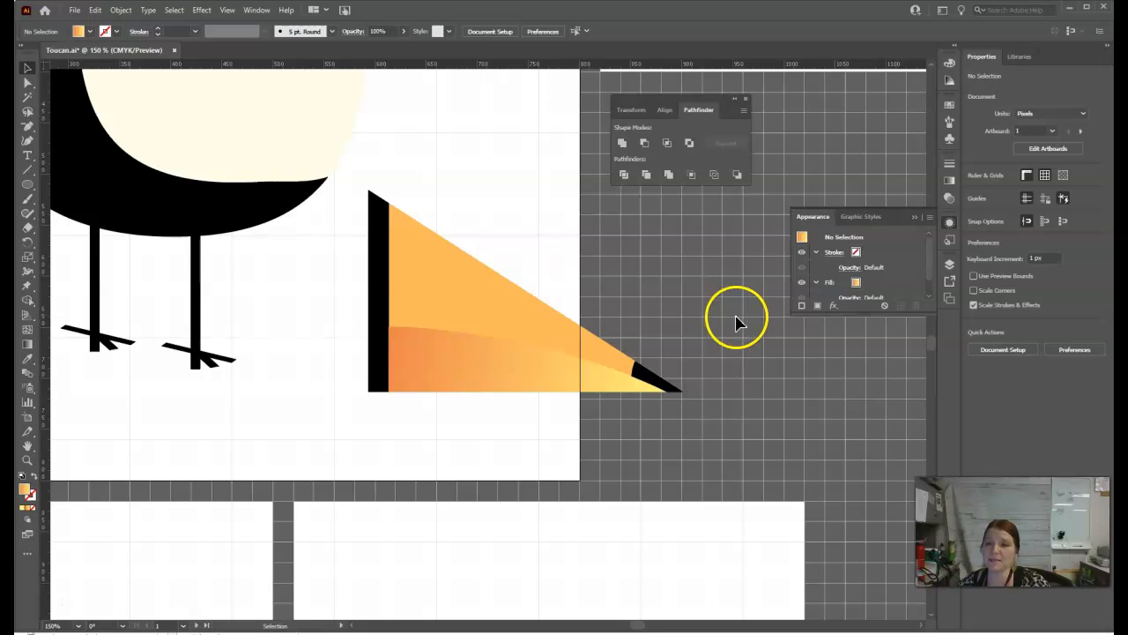
pyautogui.click(742, 304)
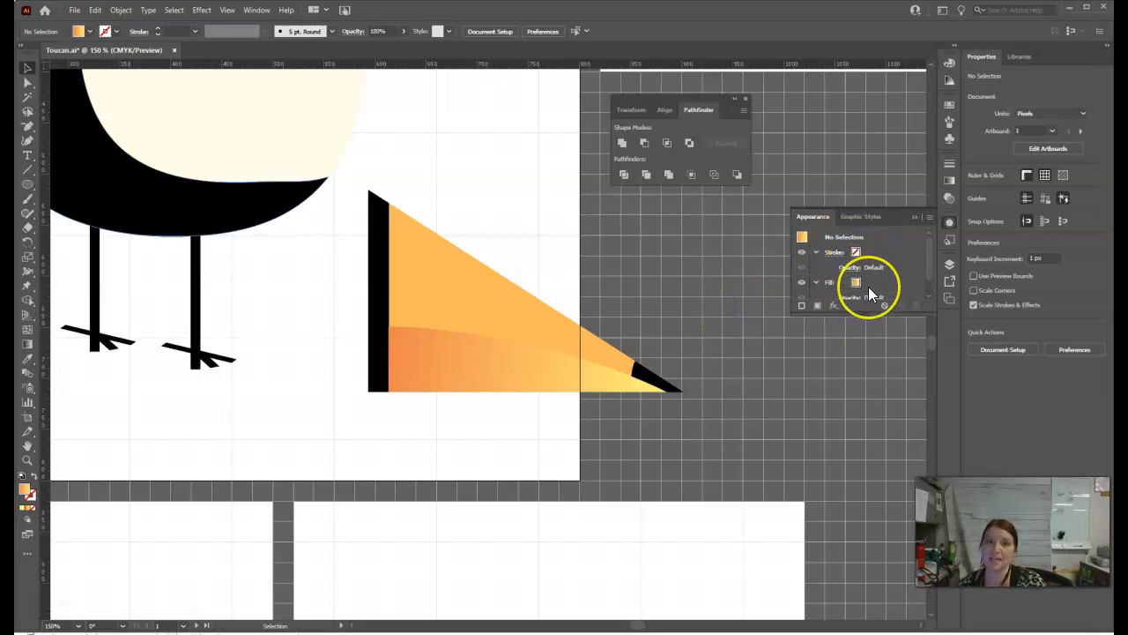
pyautogui.click(483, 343)
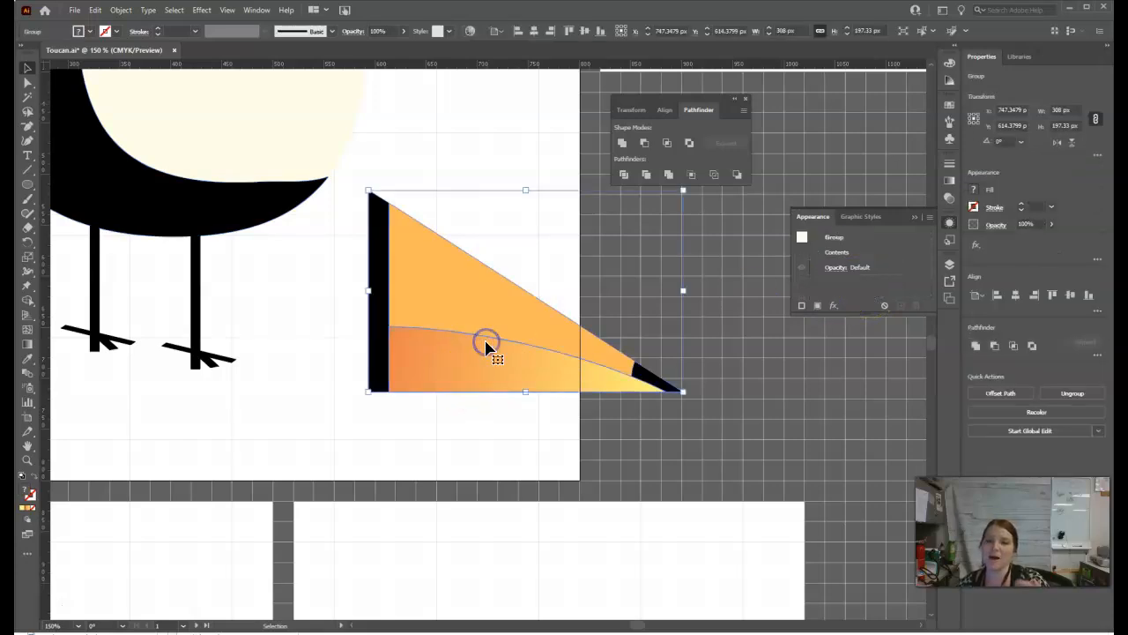
pyautogui.click(846, 240)
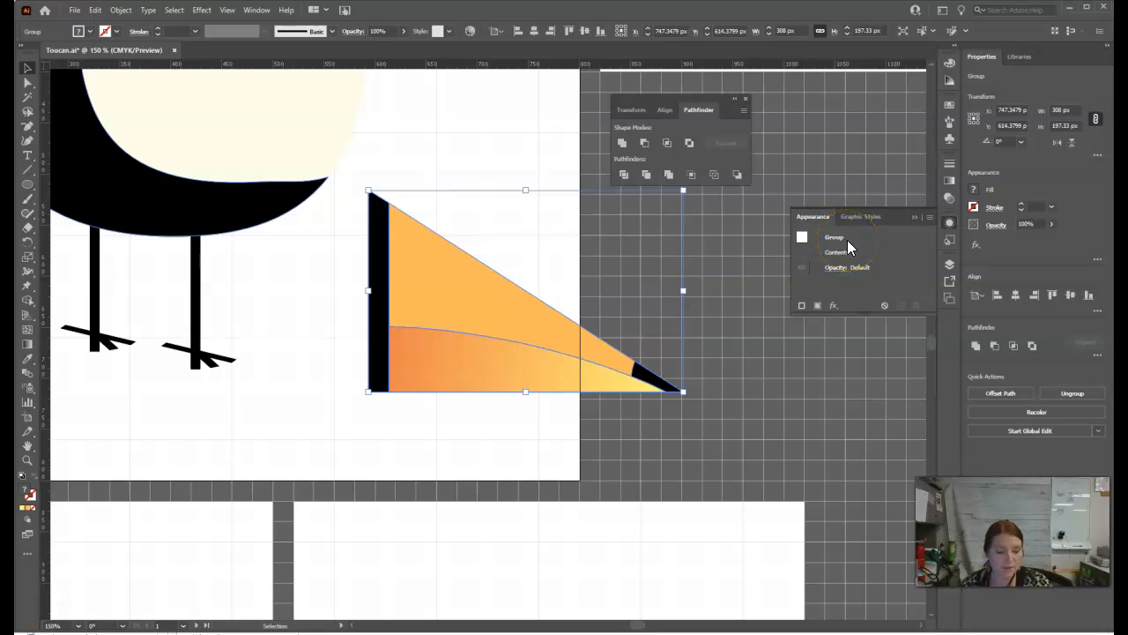
# Step: Apply a horizontal Arch warp effect to the beak group with 46% bend and 7% horizontal distortion
pyautogui.click(834, 306)
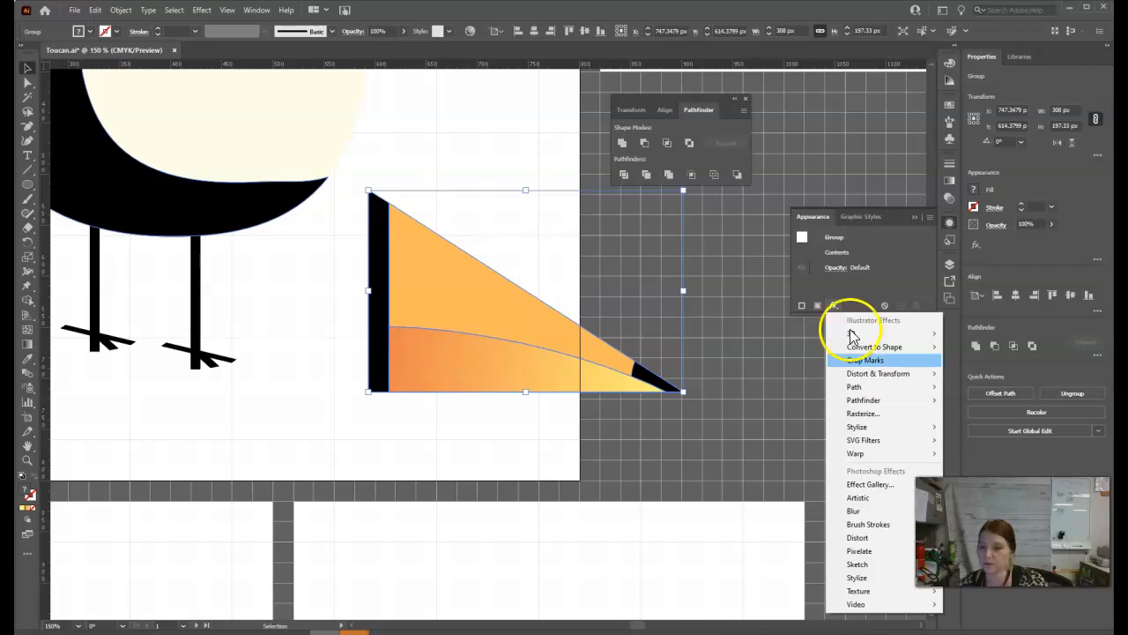
pyautogui.click(855, 453)
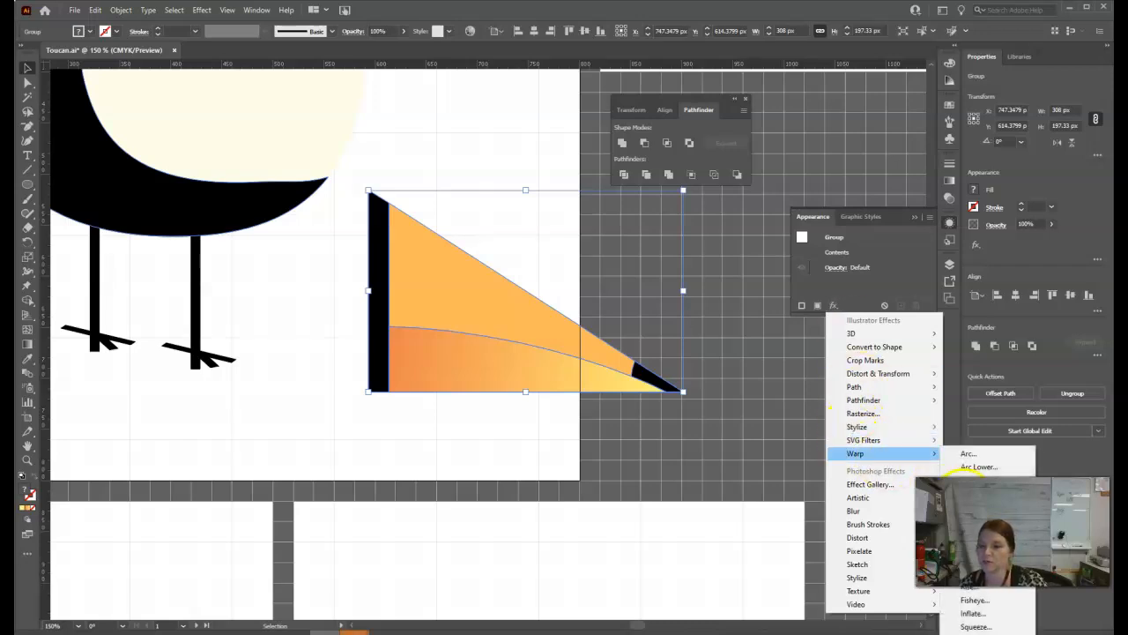
pyautogui.click(974, 493)
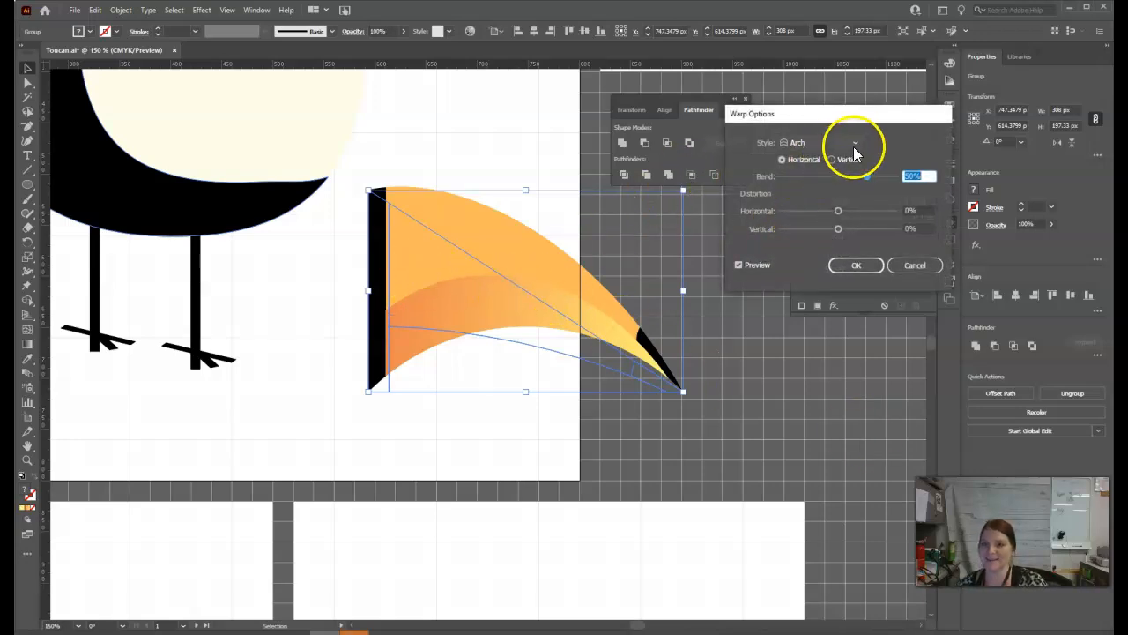
pyautogui.moveTo(840, 119); pyautogui.dragTo(810, 214)
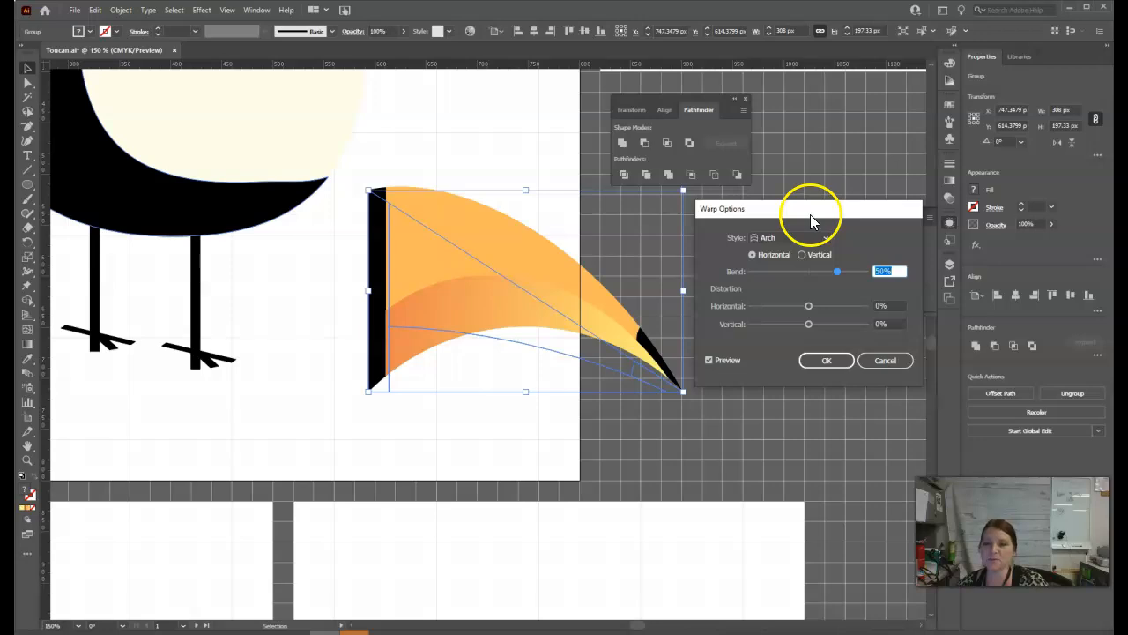
pyautogui.moveTo(836, 271); pyautogui.dragTo(811, 310)
pyautogui.click(826, 360)
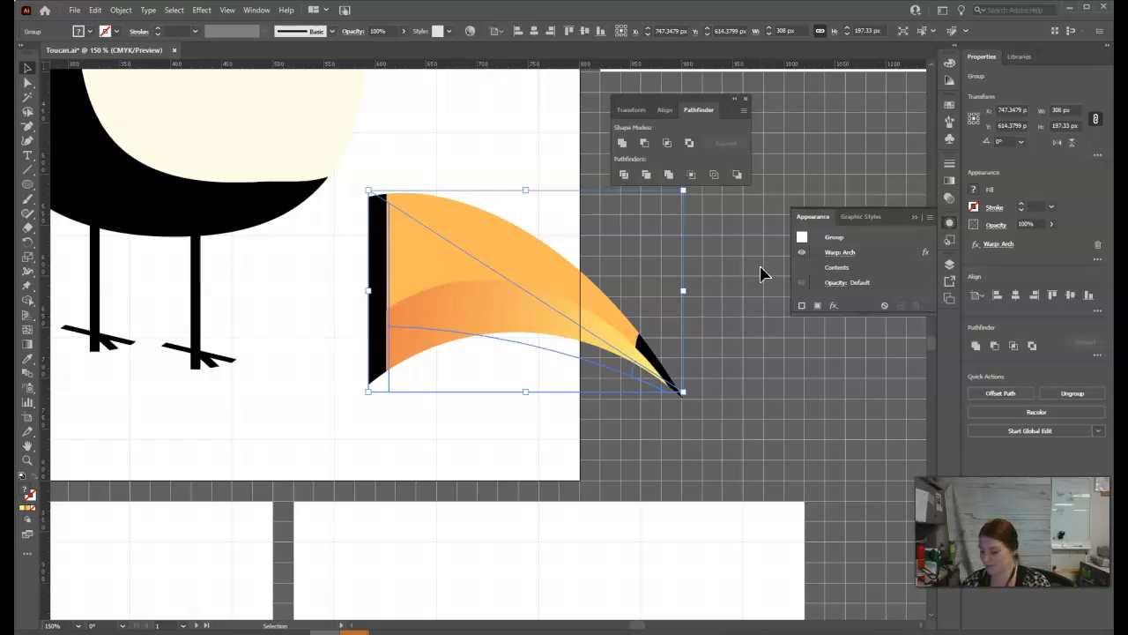
# Step: Examine the warped beak's underlying paths in outline view and return to the colour preview
pyautogui.hotkey('ctrl', 'y')
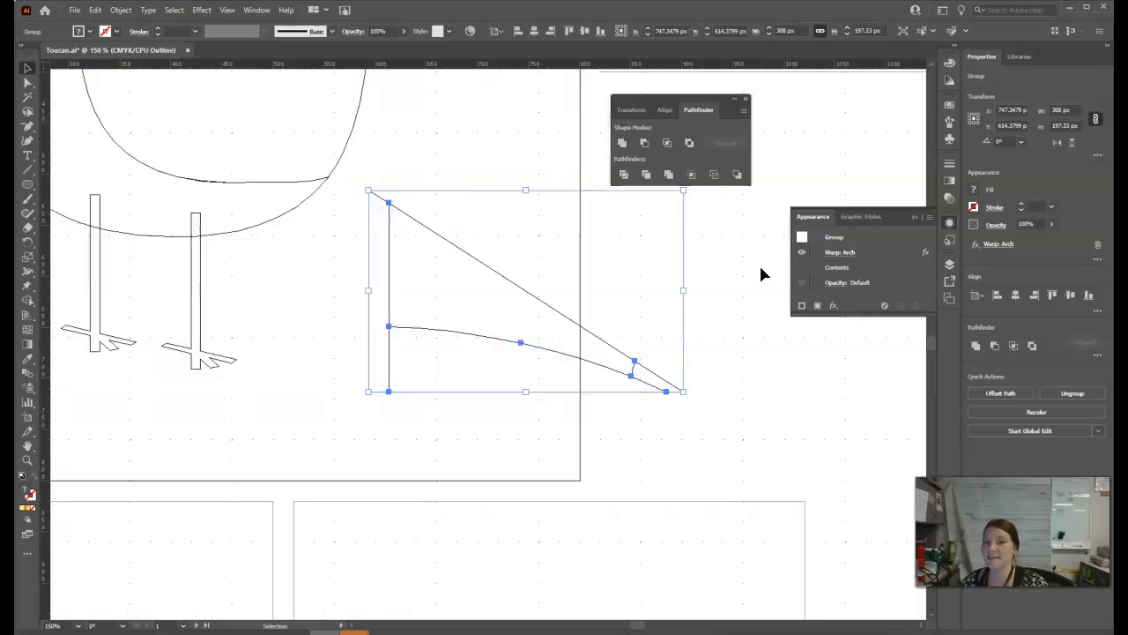
pyautogui.hotkey('ctrl', 'y')
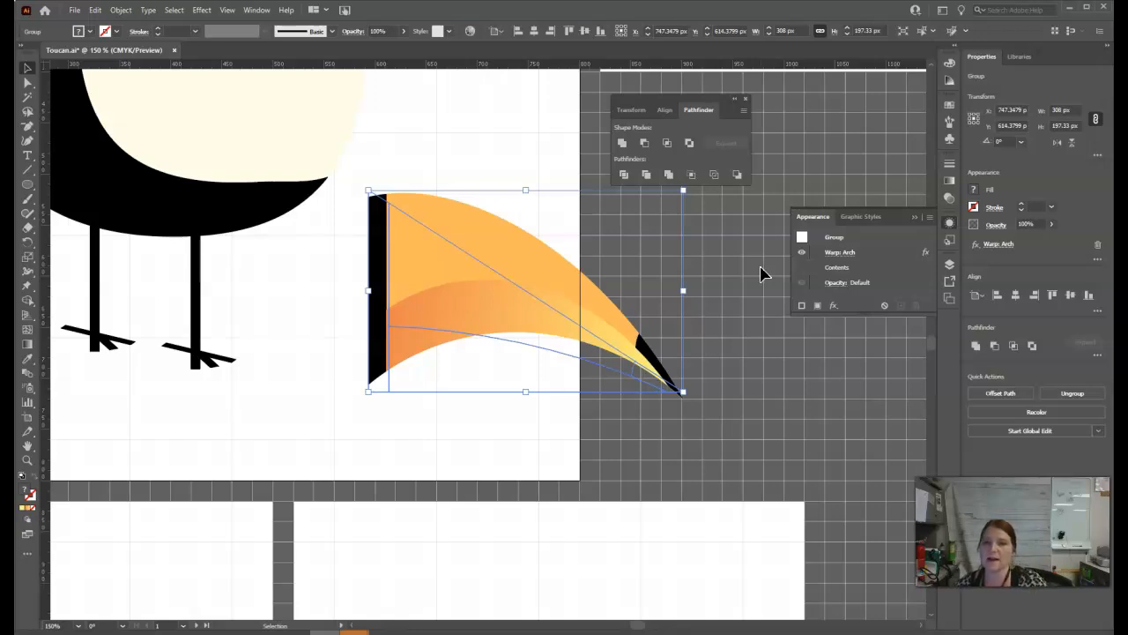
# Step: Reopen the beak's warp effect, try the Flag style, and set the style back to Arch
pyautogui.click(847, 258)
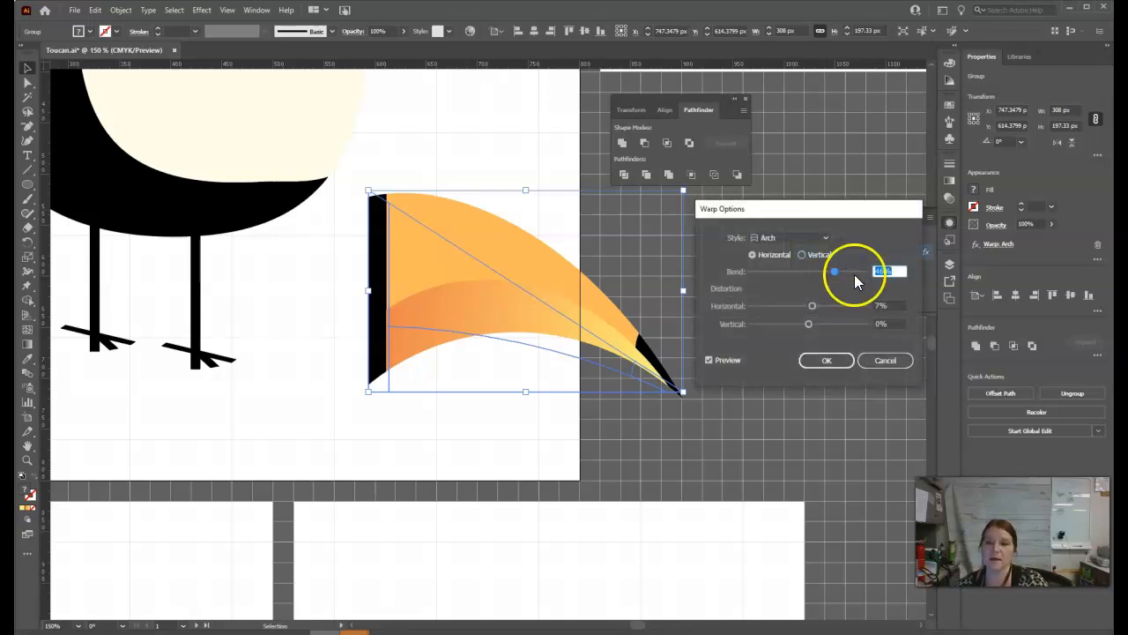
pyautogui.click(811, 238)
pyautogui.click(789, 344)
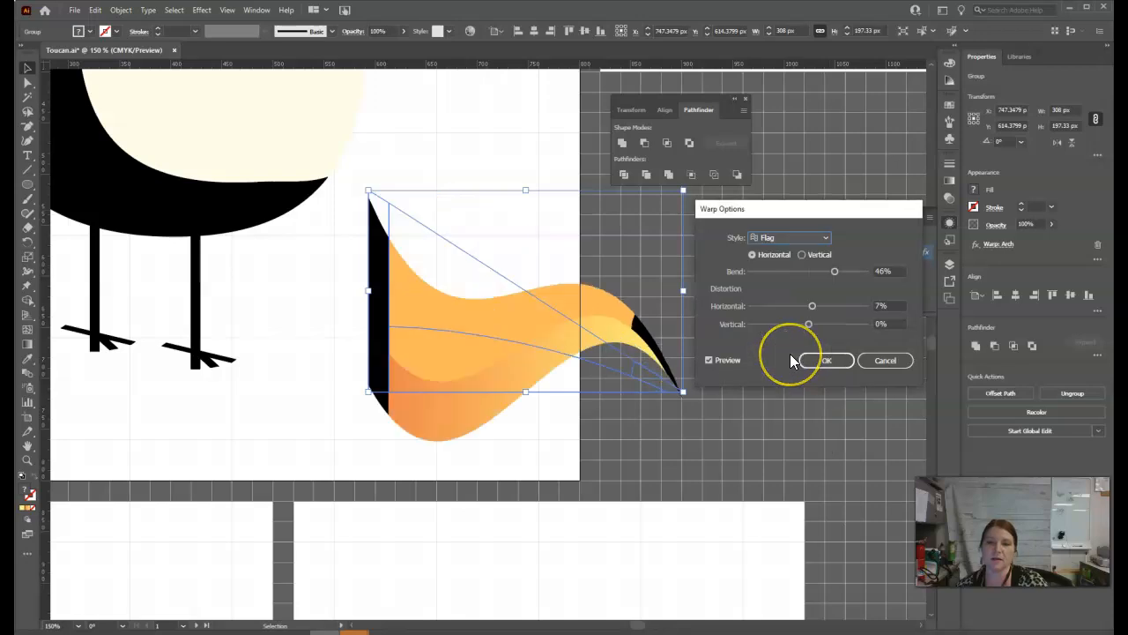
pyautogui.click(798, 233)
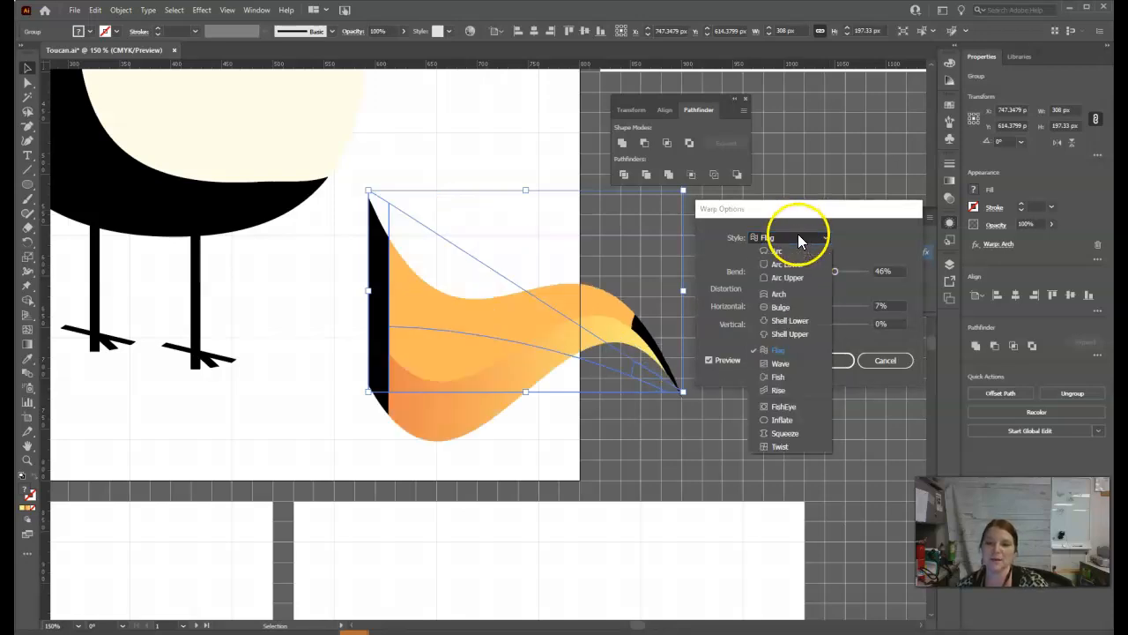
pyautogui.click(785, 296)
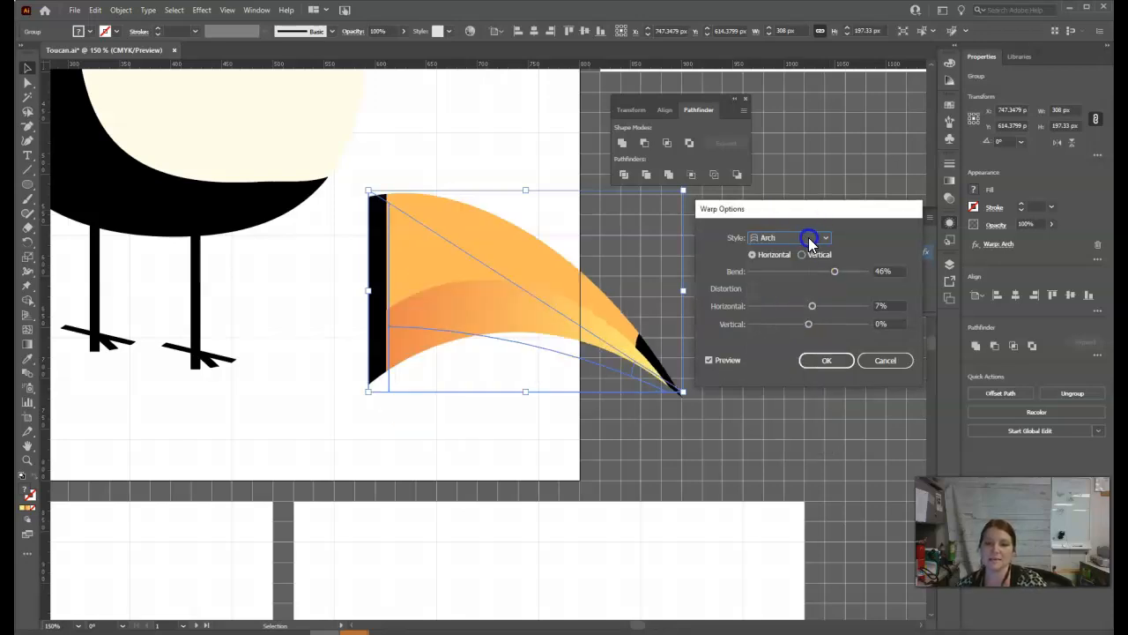
pyautogui.click(827, 360)
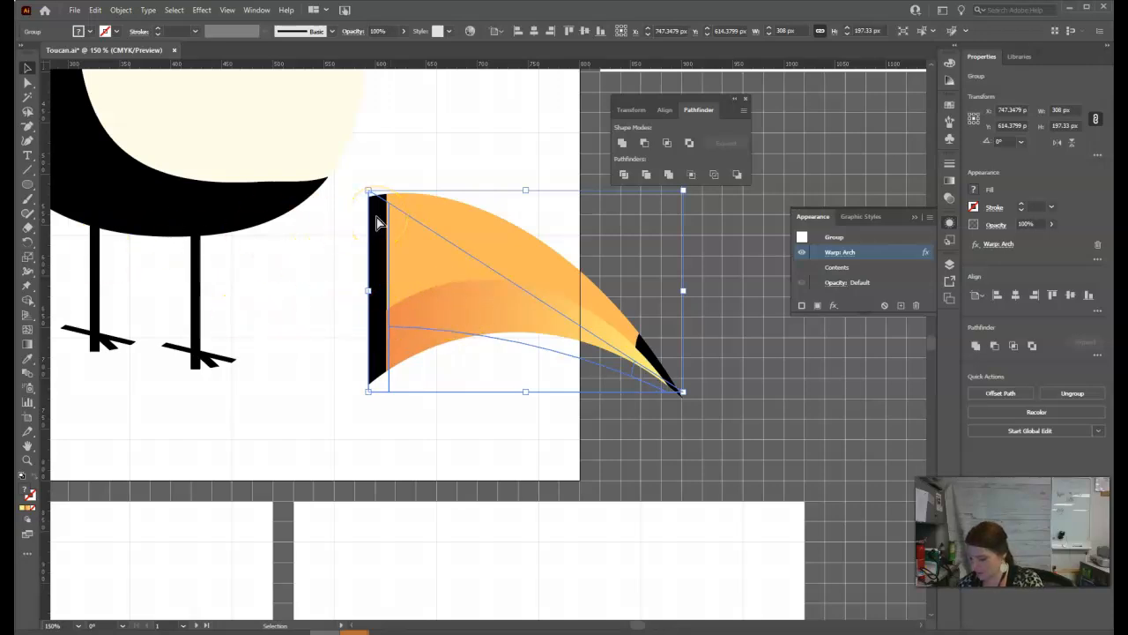
# Step: Try bulging the beak's upper edge outward with the Curvature tool in outline view, check the preview, and undo the edit
pyautogui.hotkey('ctrl', 'y')
pyautogui.click(27, 141)
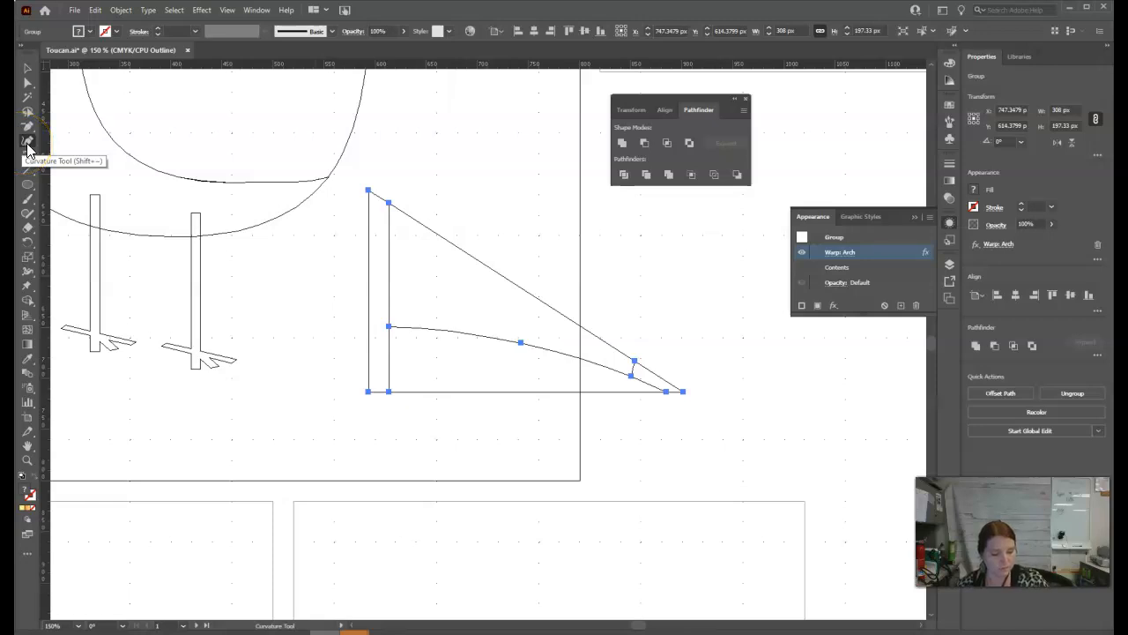
pyautogui.click(509, 282)
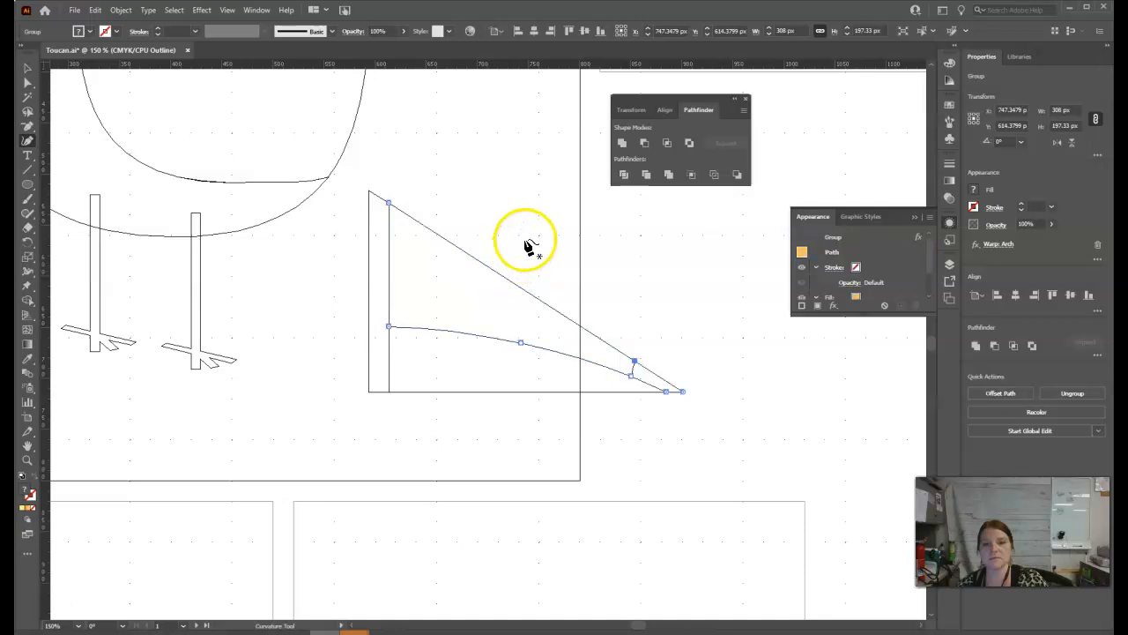
pyautogui.moveTo(512, 282); pyautogui.dragTo(543, 229)
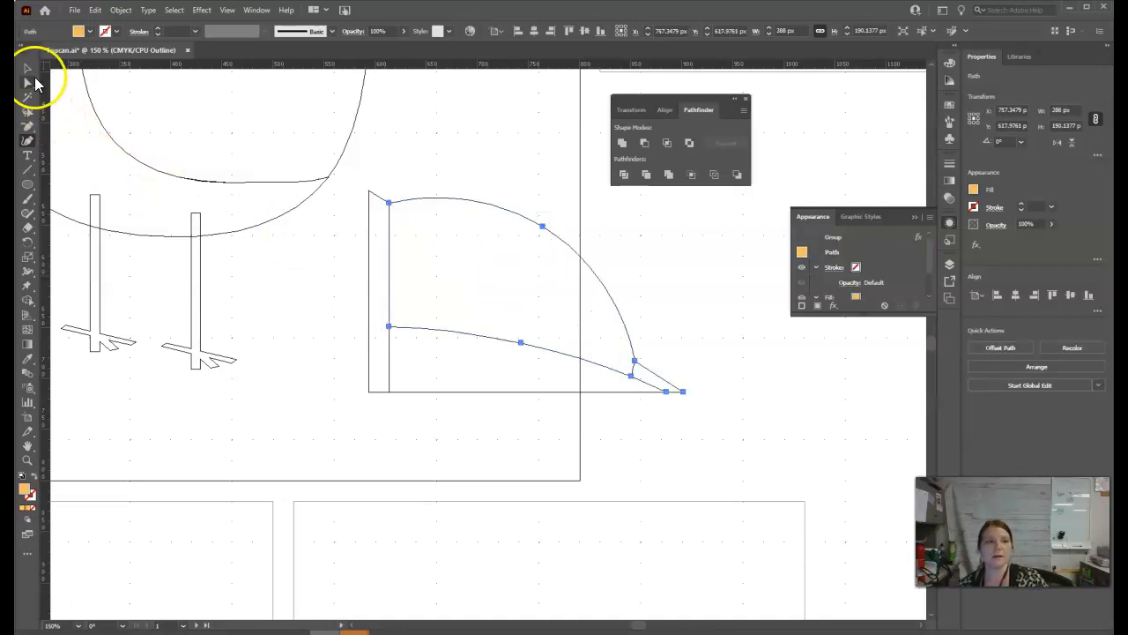
pyautogui.hotkey('ctrl', 'y')
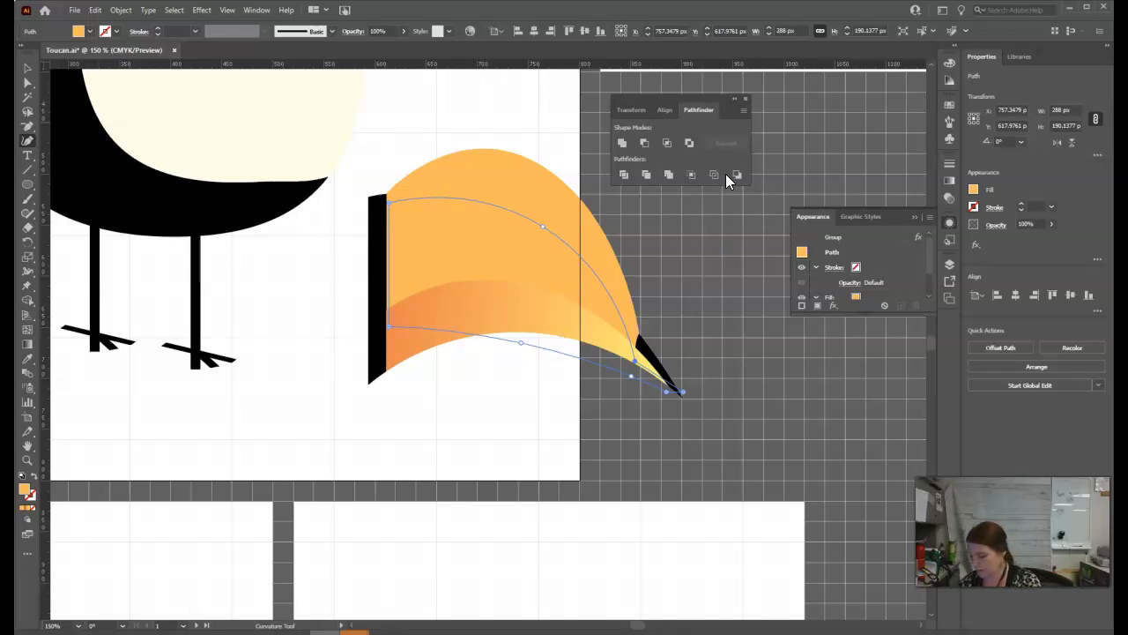
pyautogui.hotkey('ctrl', 'z')
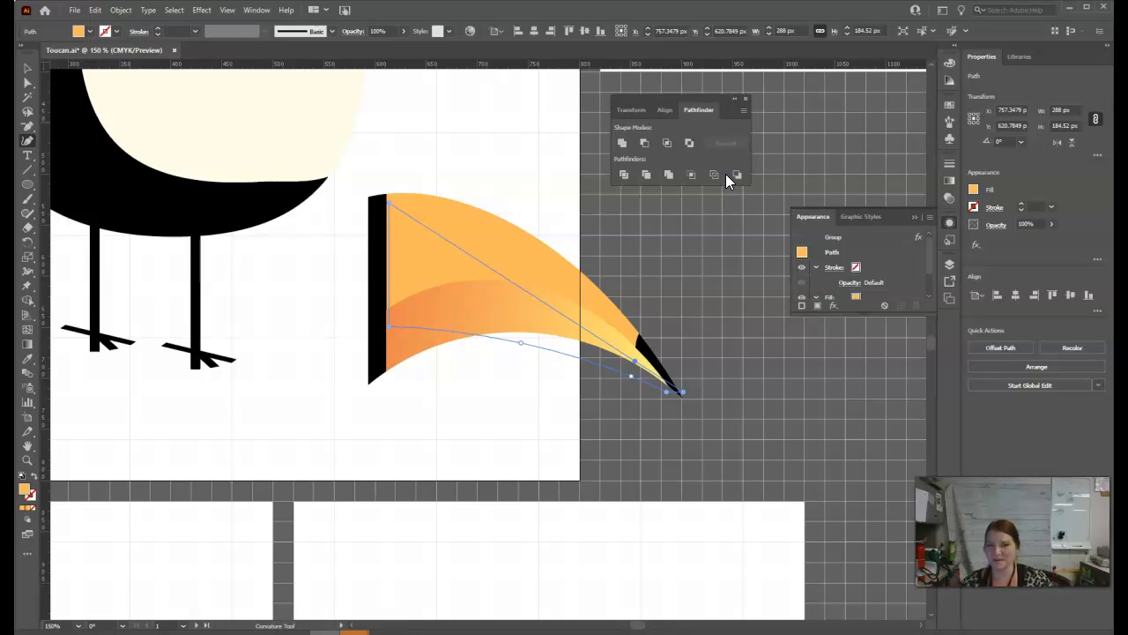
# Step: Reselect the whole beak group and compare its outline paths with the warped preview
pyautogui.click(27, 69)
pyautogui.click(564, 266)
pyautogui.click(750, 322)
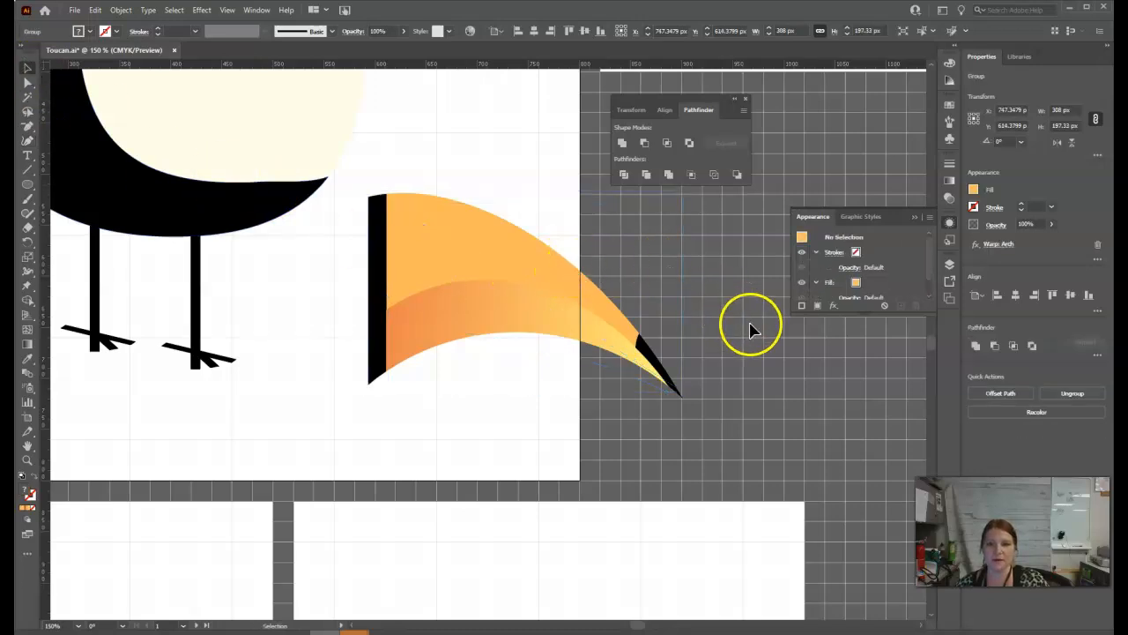
pyautogui.click(584, 314)
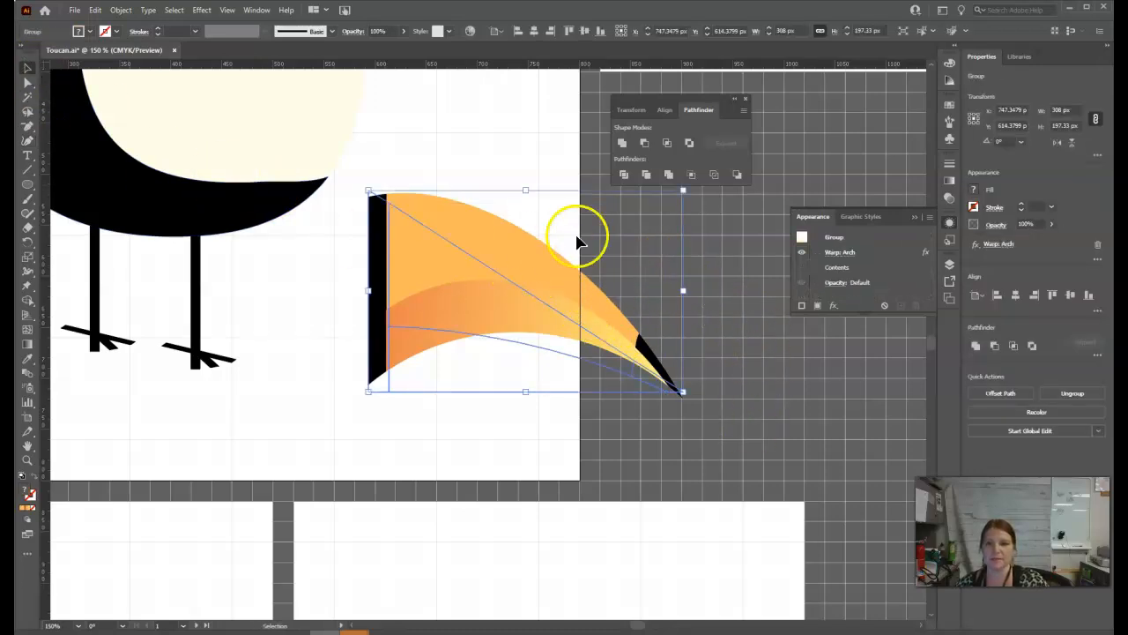
pyautogui.hotkey('ctrl', 'y')
pyautogui.hotkey('ctrl', 'y')
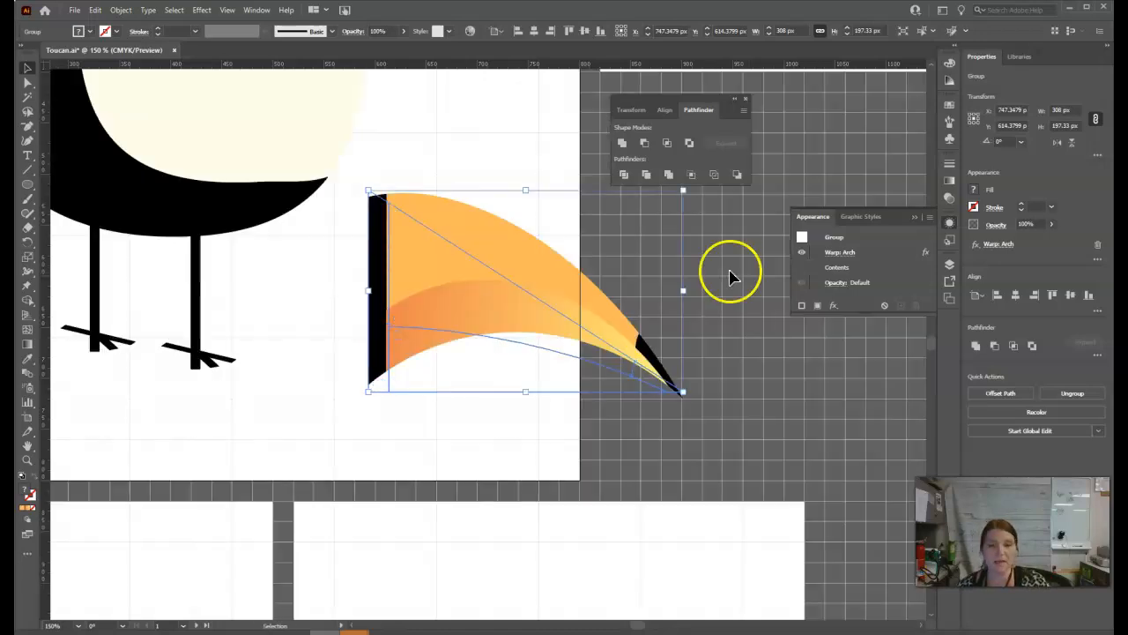
# Step: Expand the appearance of the beak group so the Arch warp becomes real paths
pyautogui.click(95, 9)
pyautogui.click(120, 10)
pyautogui.click(123, 16)
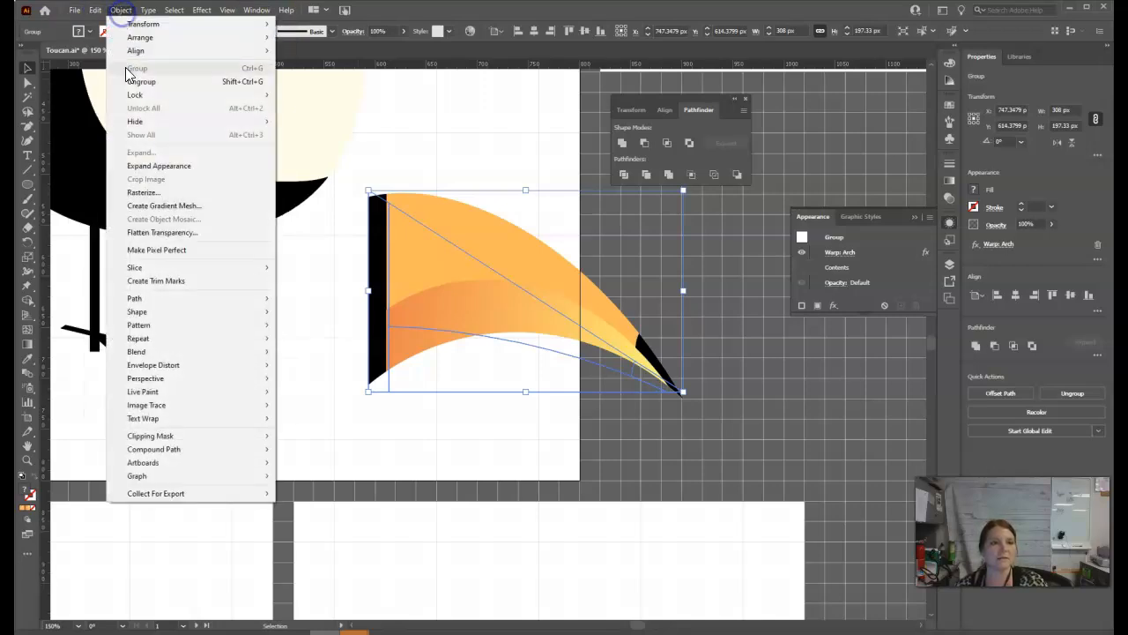
pyautogui.click(161, 167)
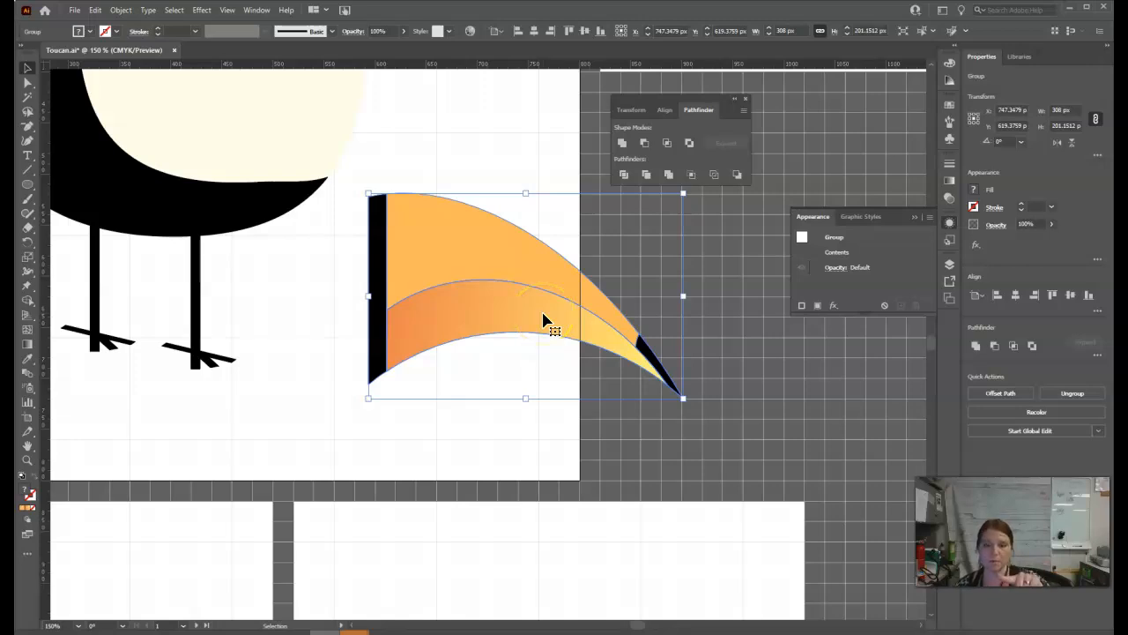
pyautogui.click(117, 11)
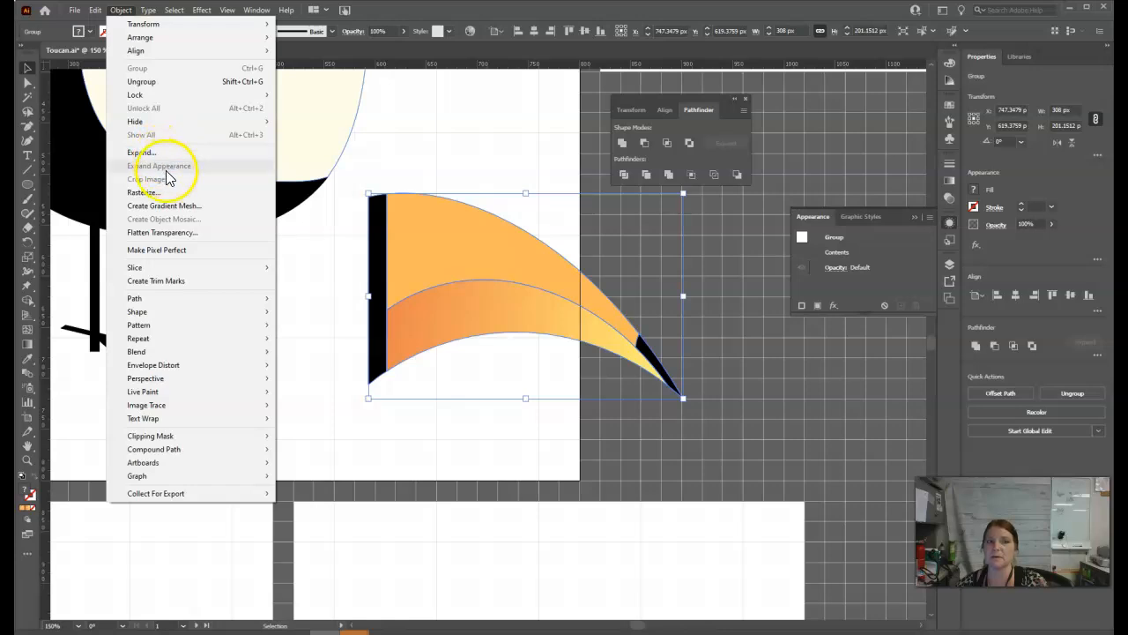
pyautogui.click(480, 9)
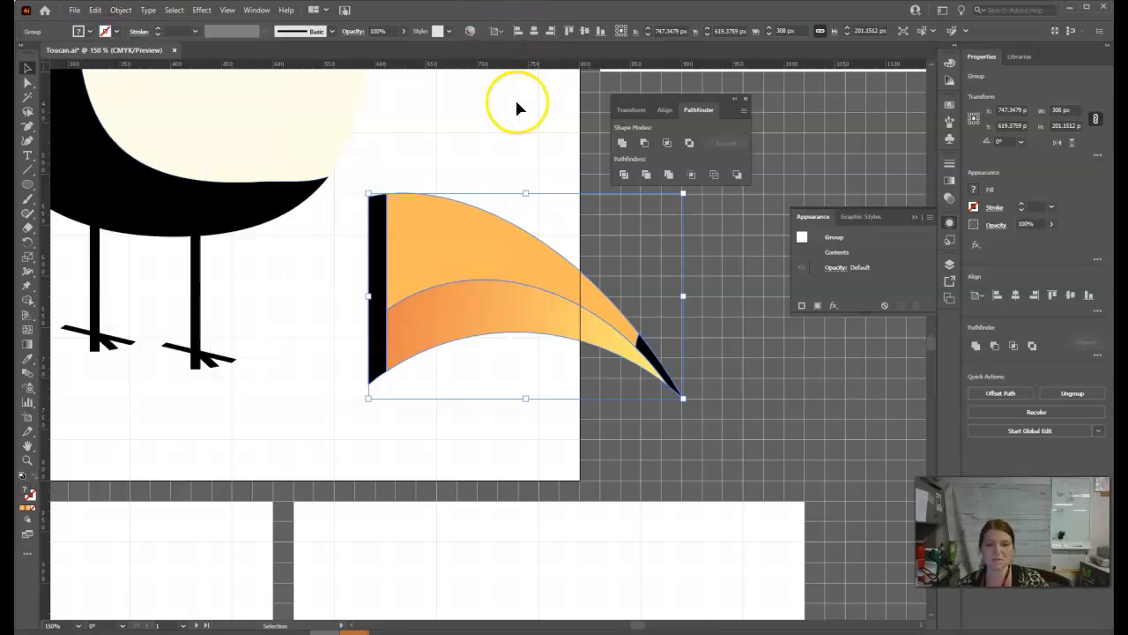
# Step: Place the beak against the toucan's face beside the eye and stretch it to about 336 px wide
pyautogui.scroll(2, 498, 317)
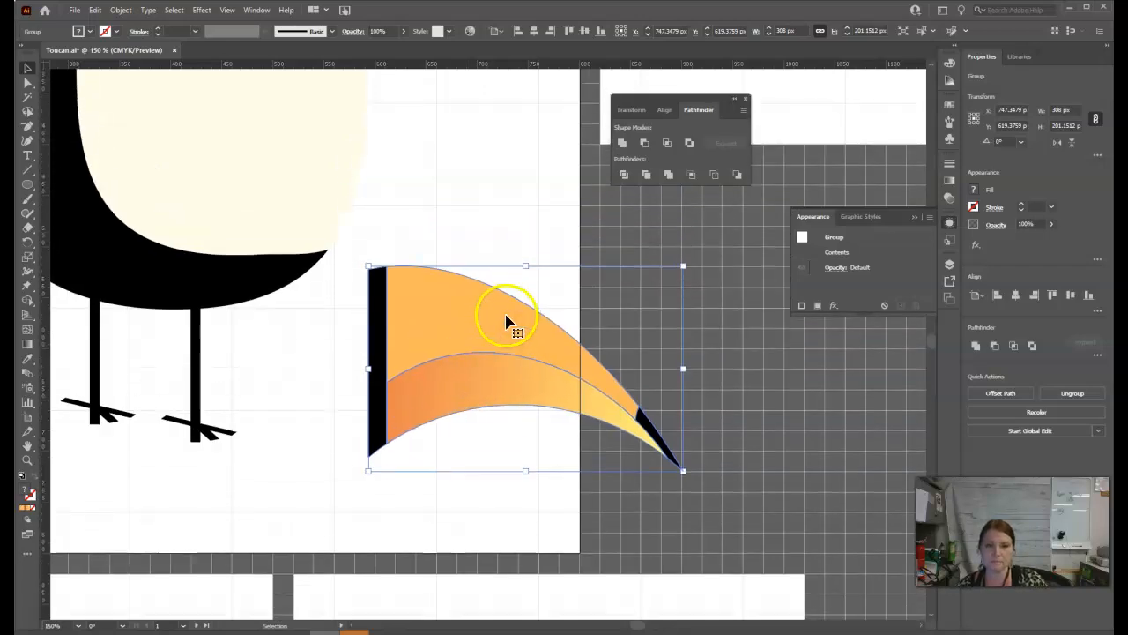
pyautogui.scroll(3, 510, 319)
pyautogui.scroll(1, 524, 449)
pyautogui.moveTo(486, 494); pyautogui.dragTo(428, 182)
pyautogui.scroll(3, 511, 294)
pyautogui.moveTo(449, 332); pyautogui.dragTo(450, 308)
pyautogui.moveTo(633, 308); pyautogui.dragTo(661, 307)
pyautogui.moveTo(431, 290); pyautogui.dragTo(431, 268)
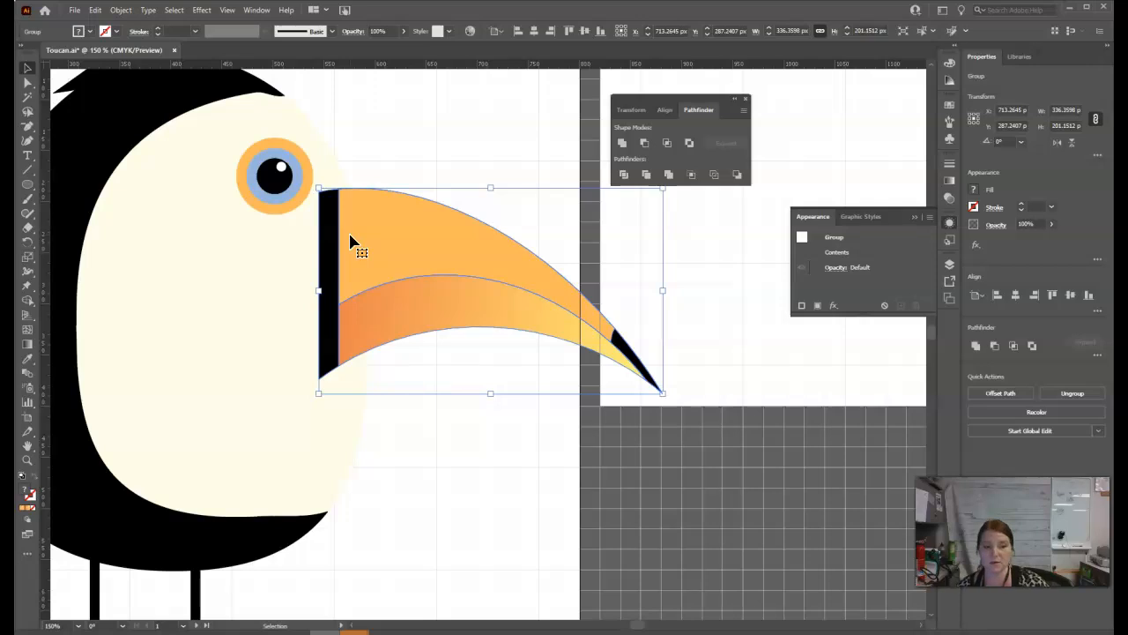
# Step: Fit the artboard in view and shift the toucan's body parts and beak left on the artboard
pyautogui.hotkey('ctrl', '0')
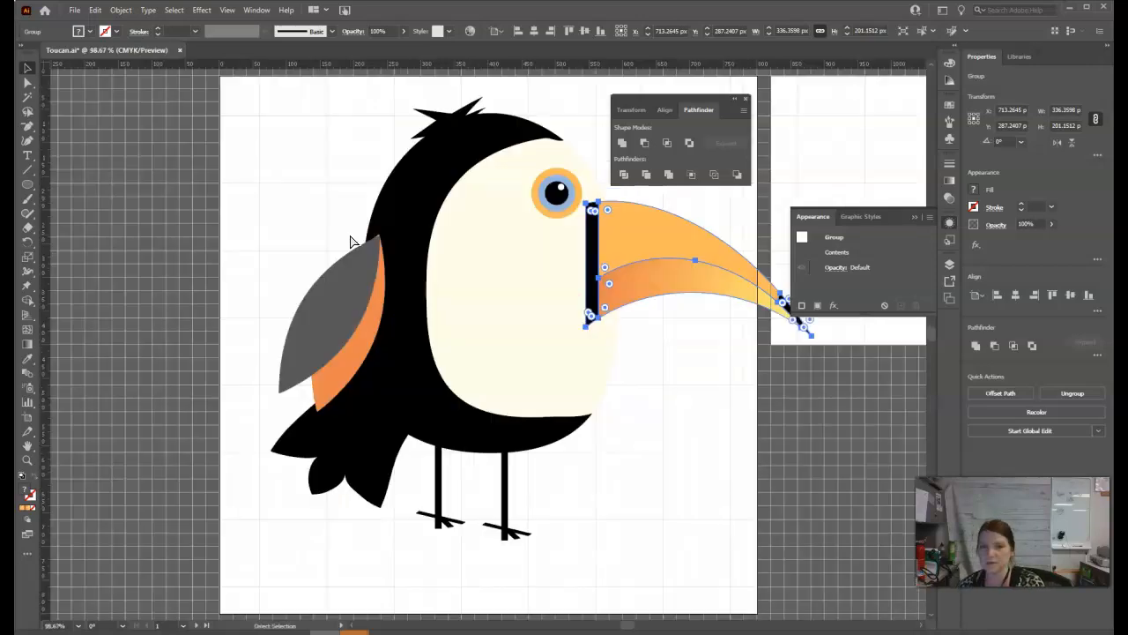
pyautogui.click(533, 564)
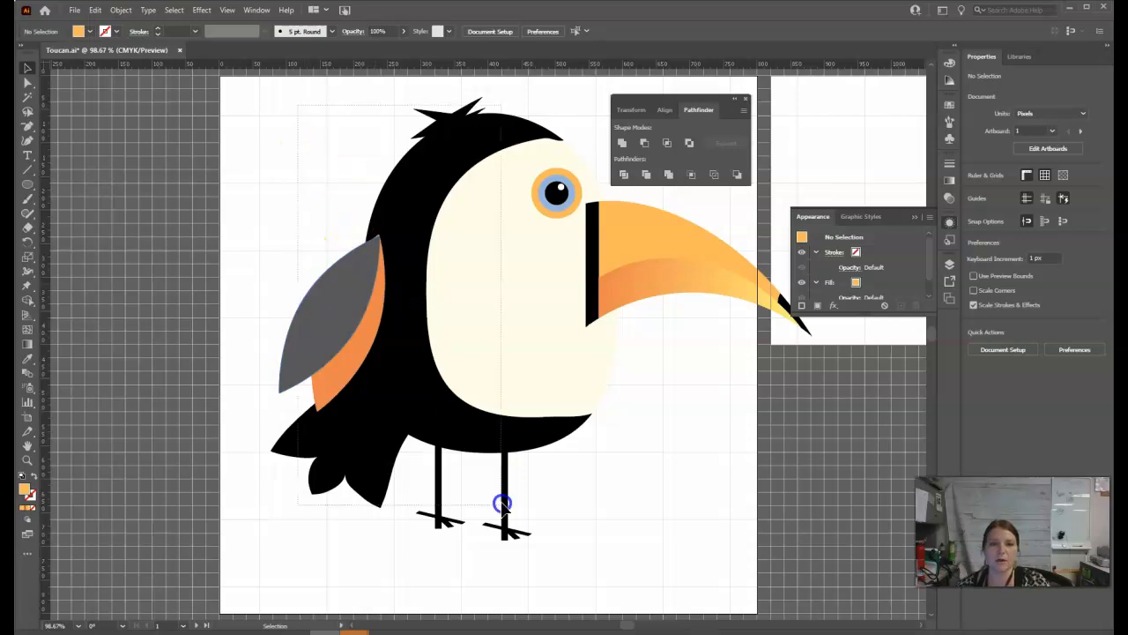
pyautogui.click(546, 543)
pyautogui.moveTo(533, 445); pyautogui.dragTo(489, 441)
pyautogui.moveTo(677, 272); pyautogui.dragTo(633, 272)
pyautogui.click(644, 474)
# Step: Narrow the toucan's body and face from the beak side, and shift the eye and beak left to fit
pyautogui.click(494, 370)
pyautogui.moveTo(577, 302); pyautogui.dragTo(548, 304)
pyautogui.moveTo(524, 203); pyautogui.dragTo(504, 202)
pyautogui.moveTo(589, 231); pyautogui.dragTo(558, 227)
pyautogui.click(605, 433)
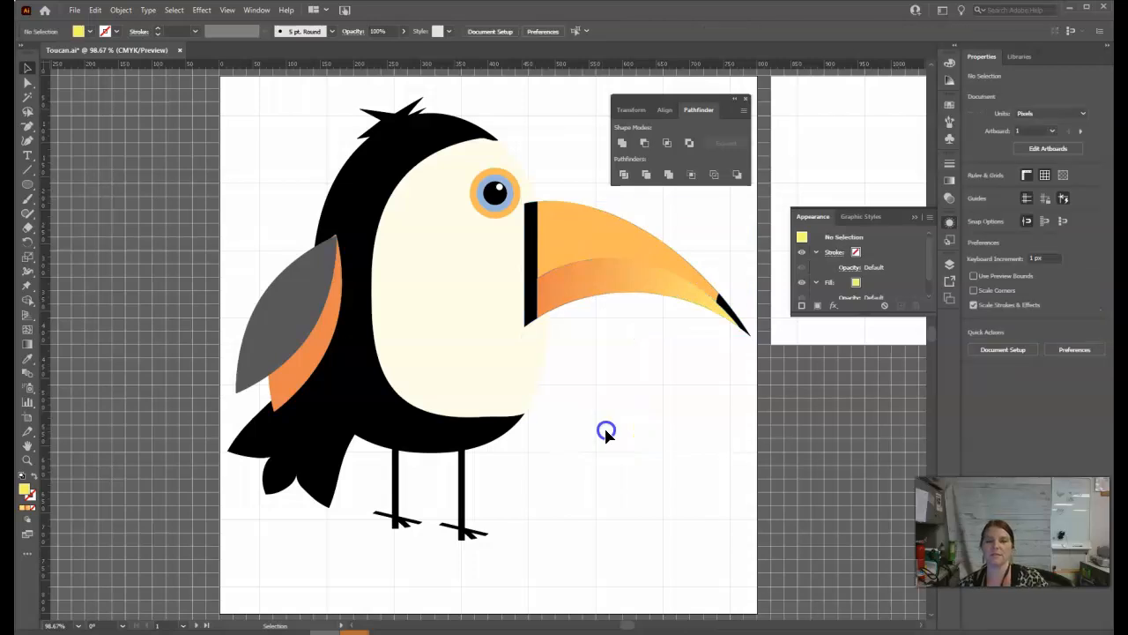